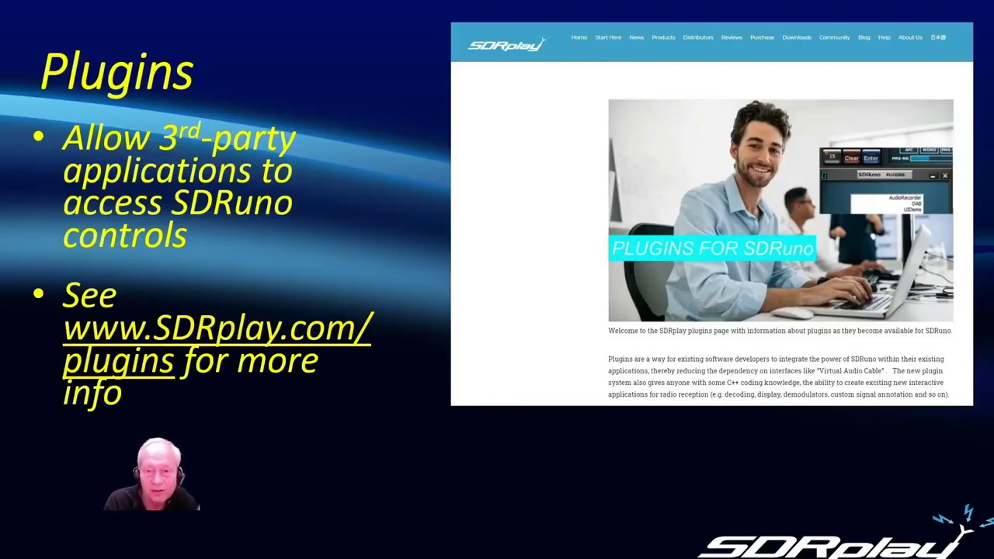
# - Advance to the 'Plugin installer' slide about the extra step for DAB+ stations
pyautogui.press('Right')
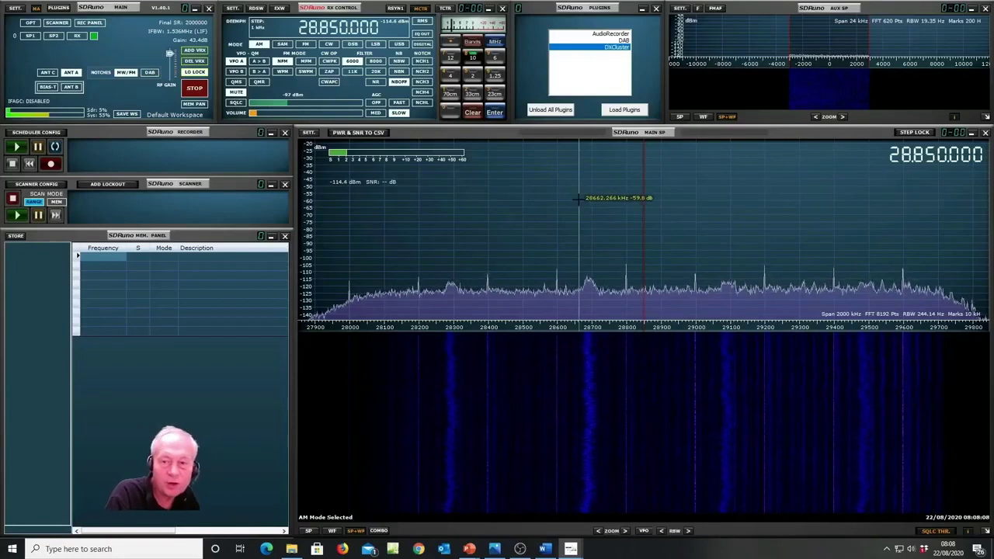
# - Select the DAB and AudioRecorder plugins and load them together
pyautogui.click(619, 41)
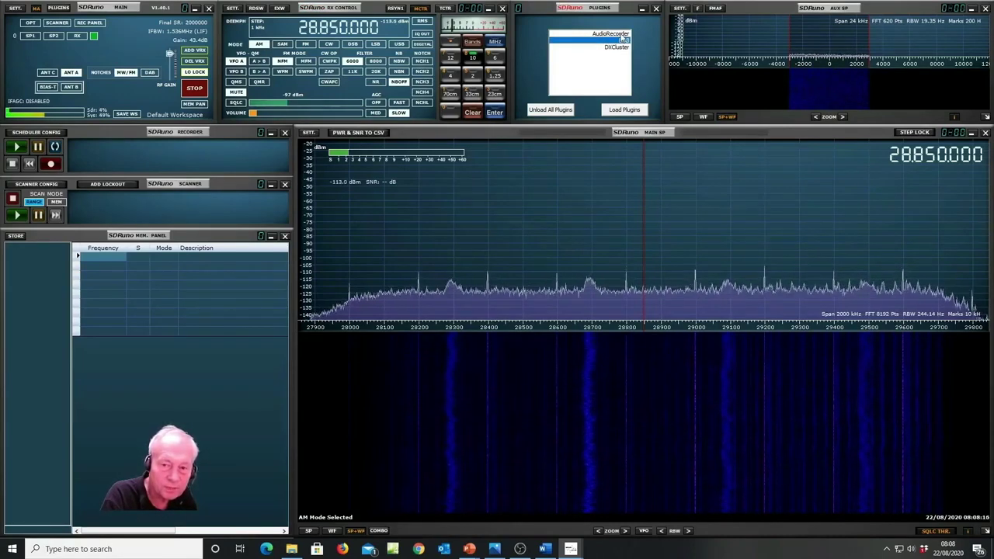
pyautogui.click(621, 34)
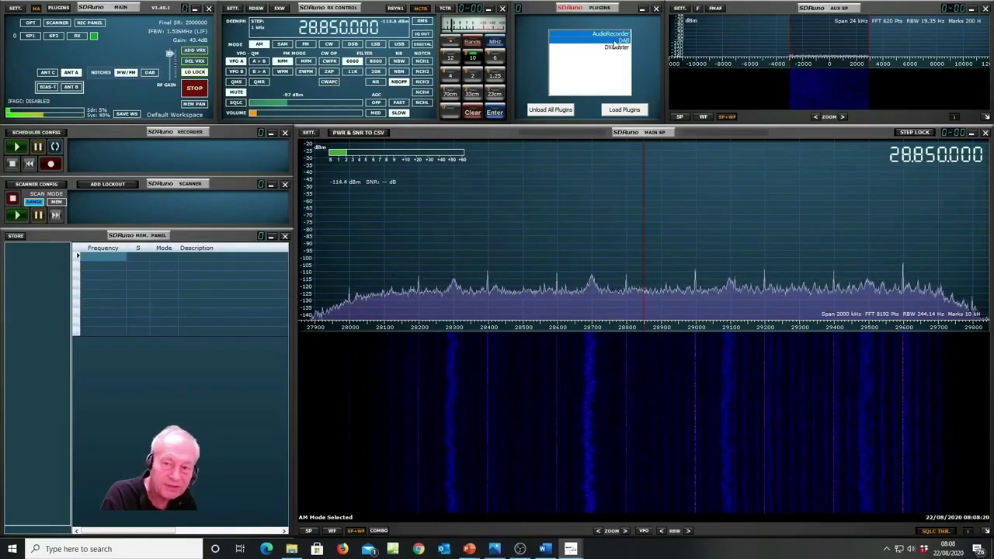
pyautogui.click(625, 110)
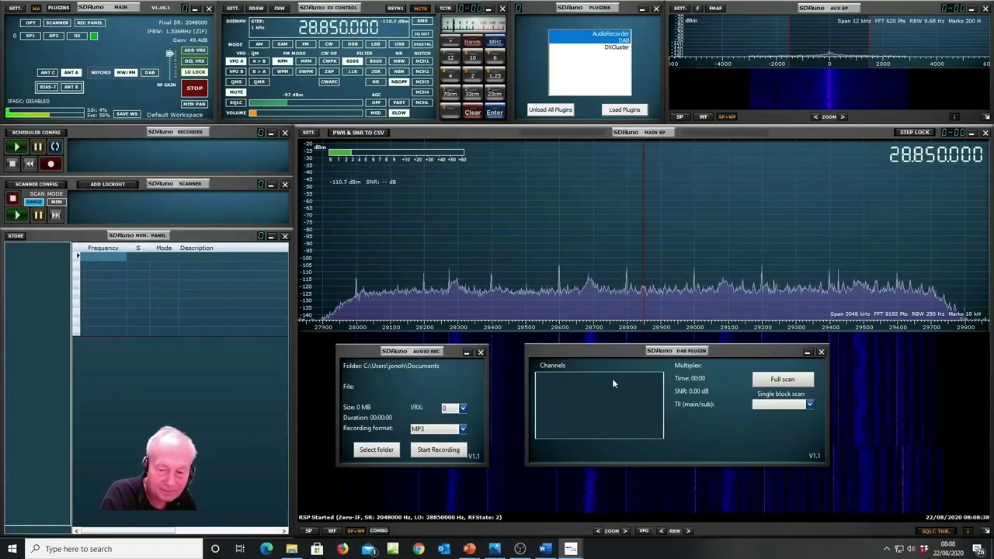
# - Run a full scan of the DAB band from the DAB Plugin window
pyautogui.click(783, 381)
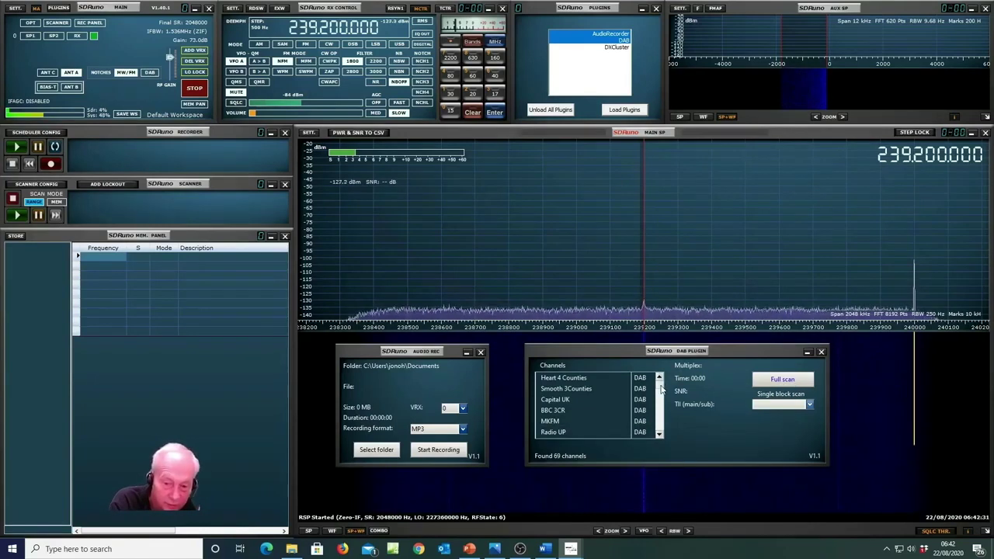
pyautogui.moveTo(661, 391); pyautogui.dragTo(664, 405)
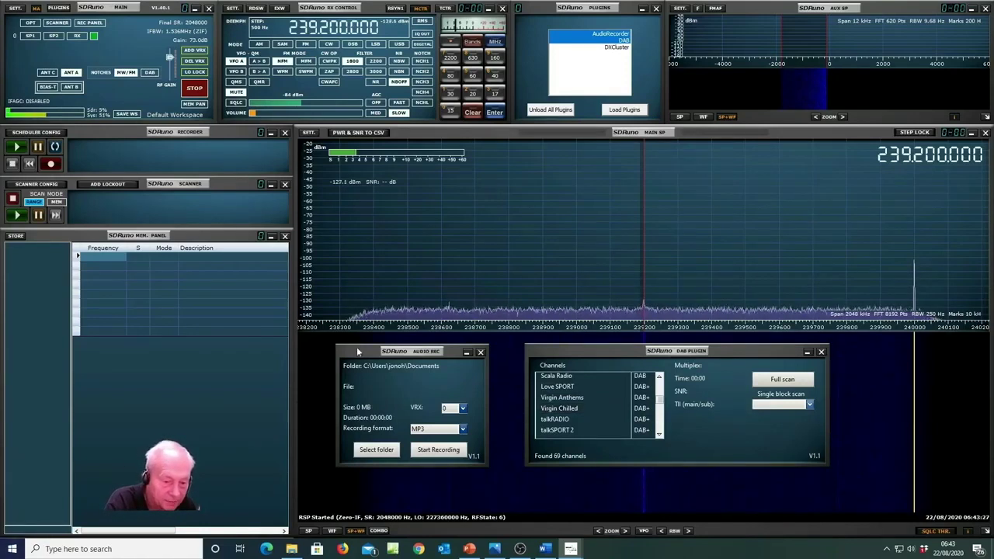
pyautogui.click(13, 549)
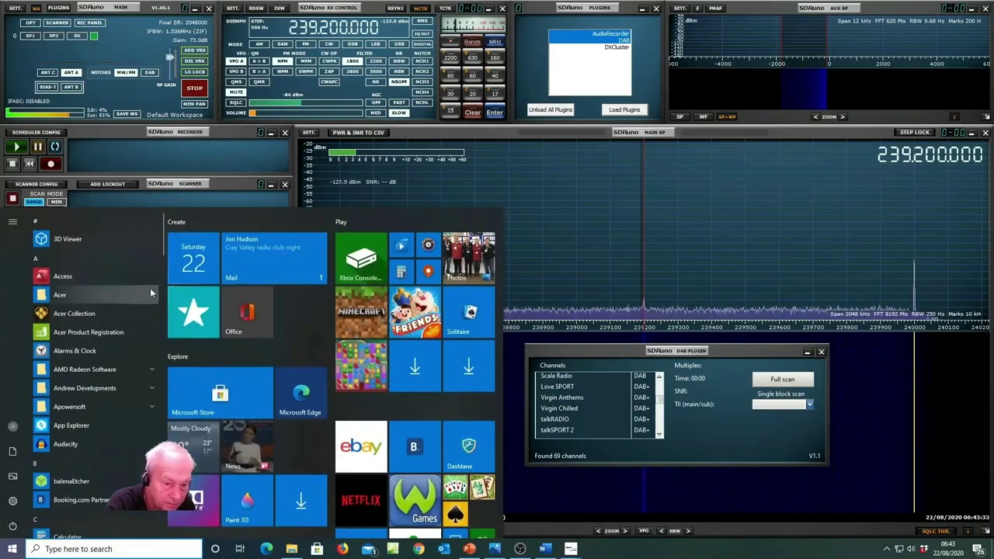
# - Launch DAB Plugin Help from the SDRplay folder in the Start menu
pyautogui.scroll(-6, 150, 288)
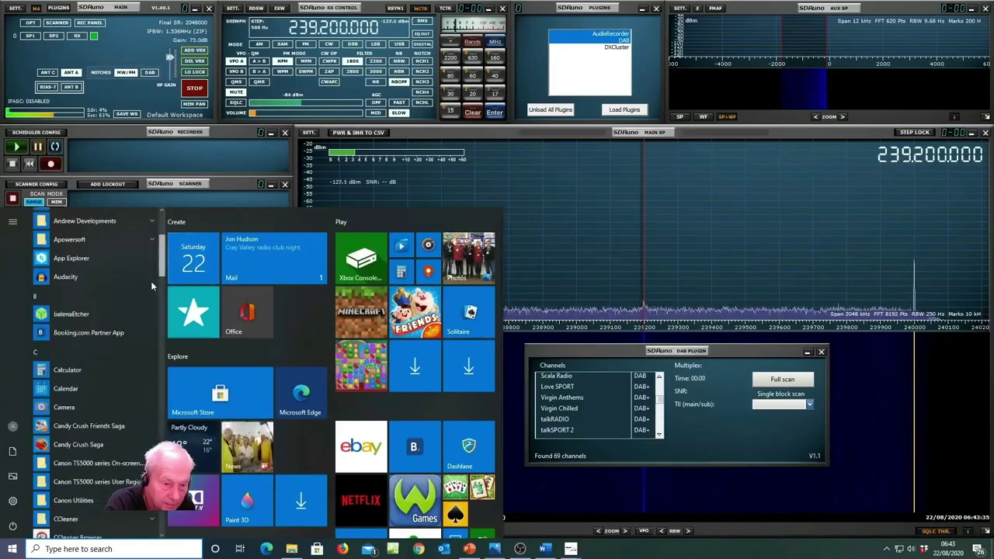
pyautogui.scroll(-12, 155, 429)
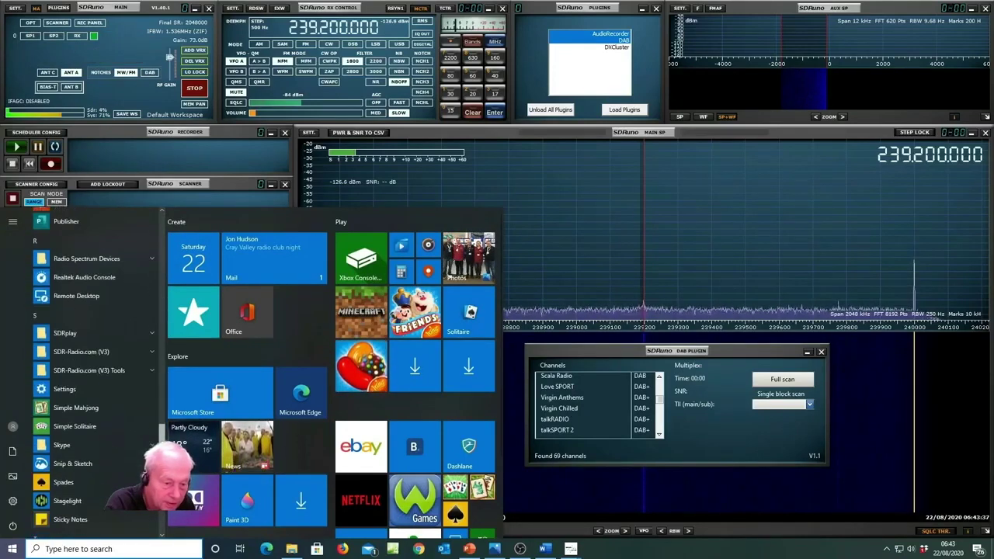
pyautogui.click(155, 338)
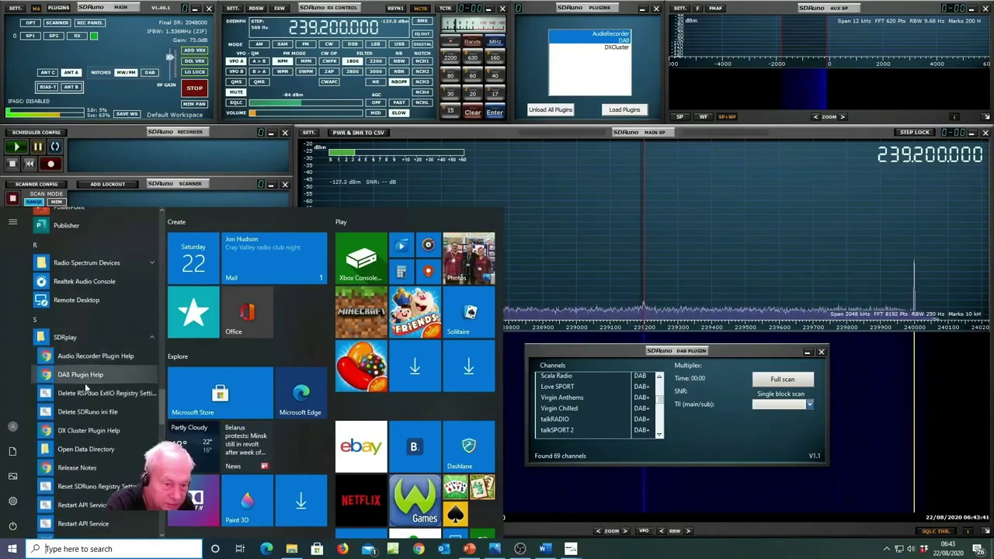
pyautogui.click(81, 374)
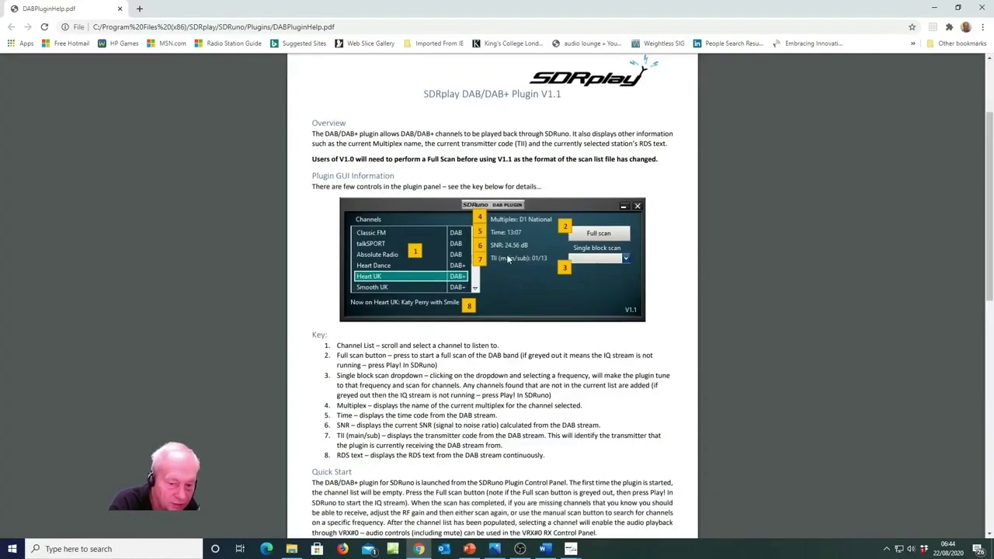
# - Scroll DABPluginHelp.pdf down to the FAAD2 decoder notes, then switch back to SDRuno
pyautogui.scroll(-4, 507, 258)
pyautogui.scroll(-7, 507, 257)
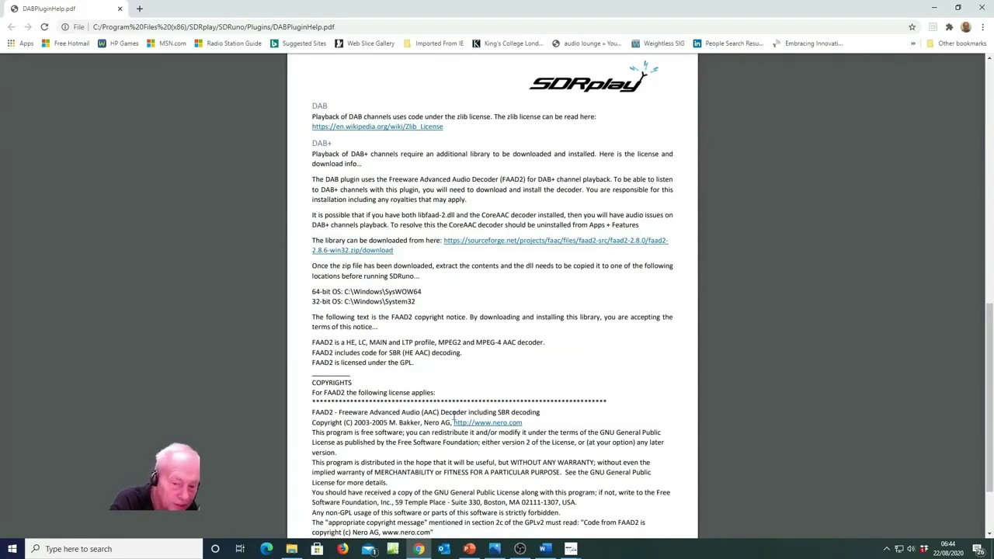
pyautogui.hotkey('alt', 'Tab')
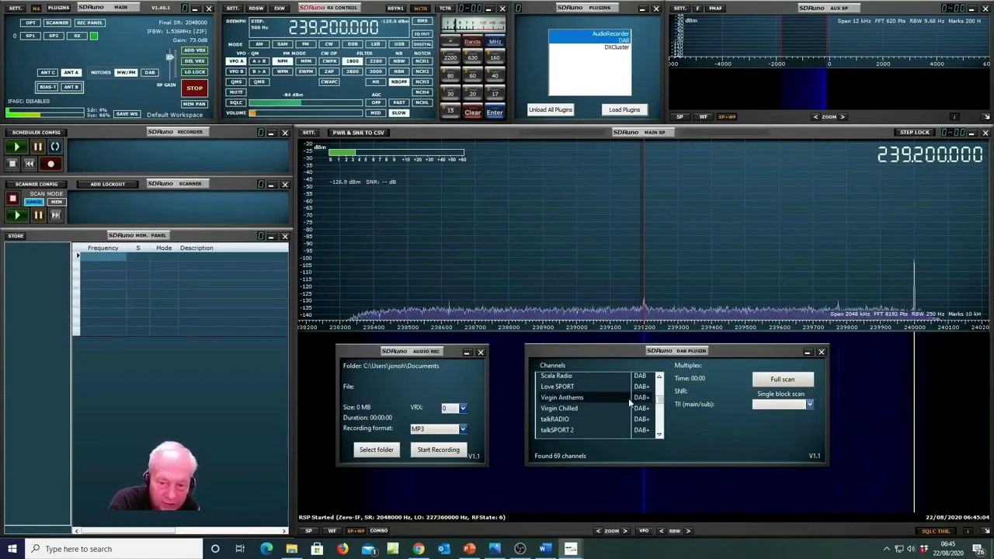
pyautogui.scroll(-3, 633, 409)
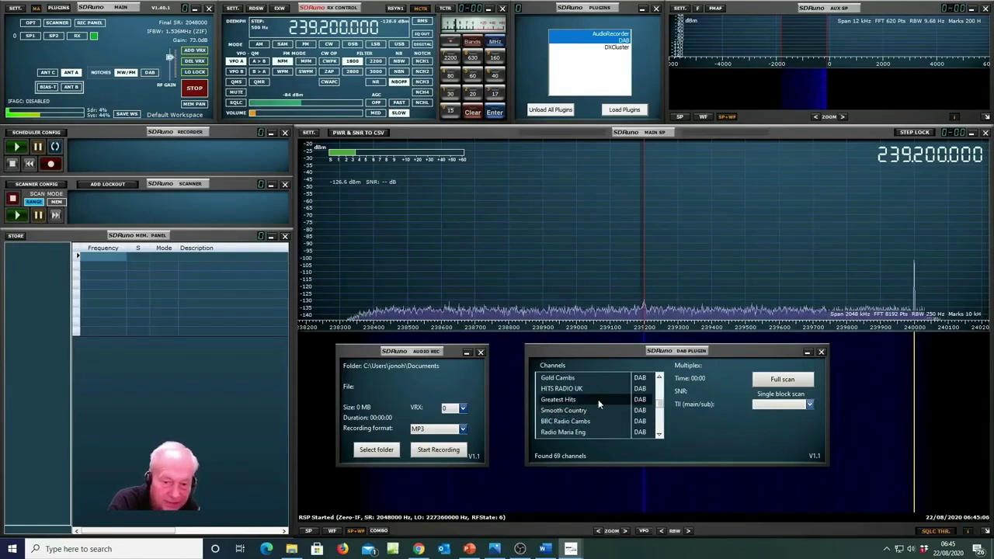
# - Close Audio Rec and tune through Greatest Hits, BBC Radio Cambs and talkSPORT to Smooth 3Counties
pyautogui.click(598, 399)
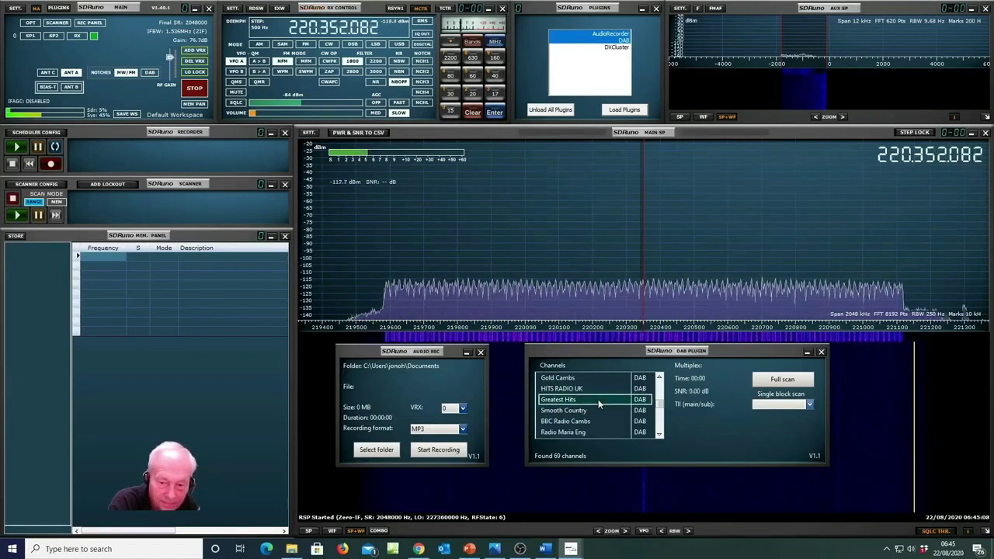
pyautogui.click(481, 352)
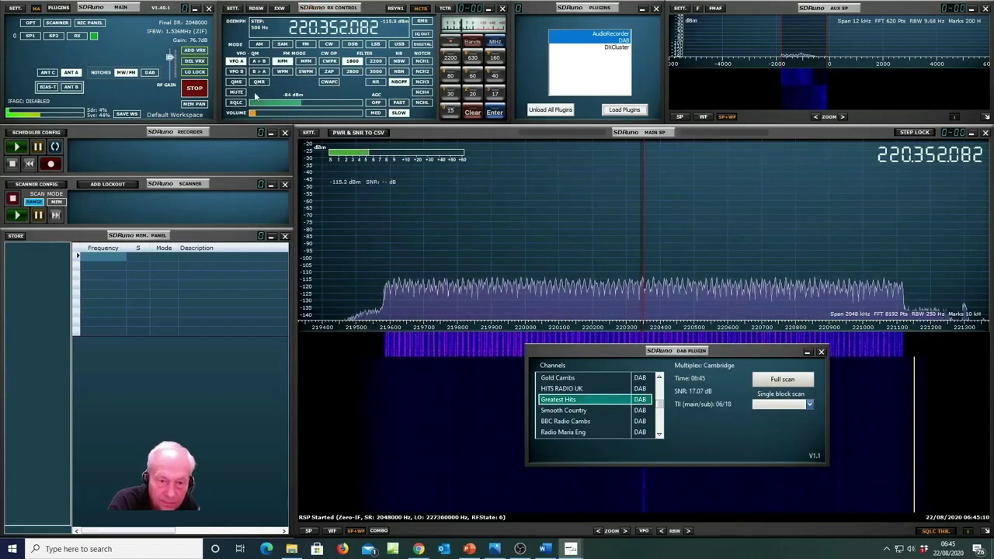
pyautogui.click(588, 410)
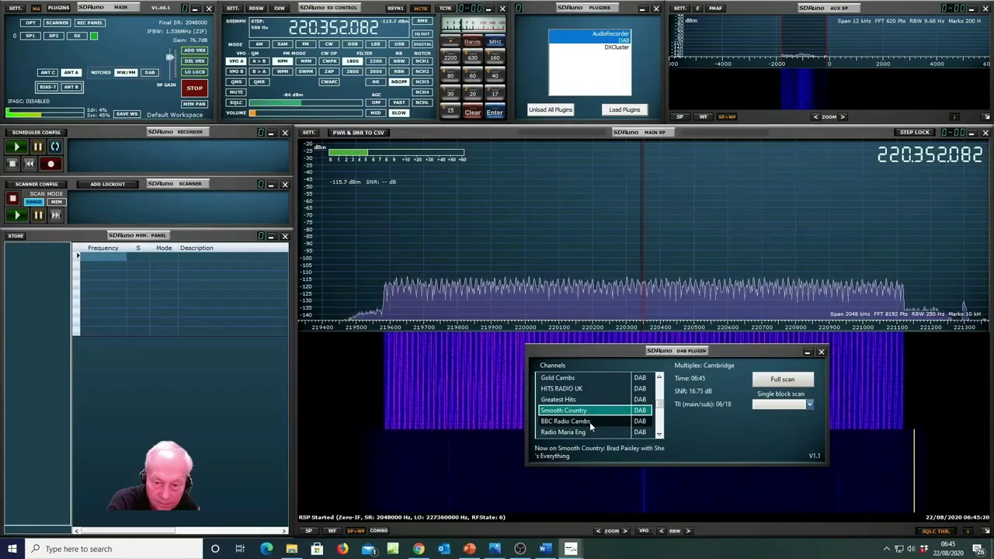
pyautogui.click(590, 421)
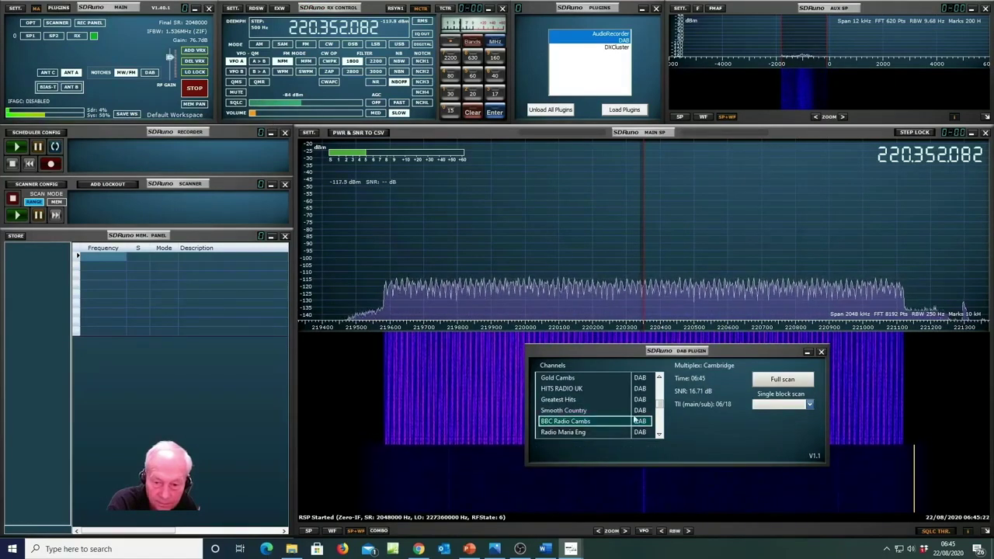
pyautogui.scroll(-2, 660, 422)
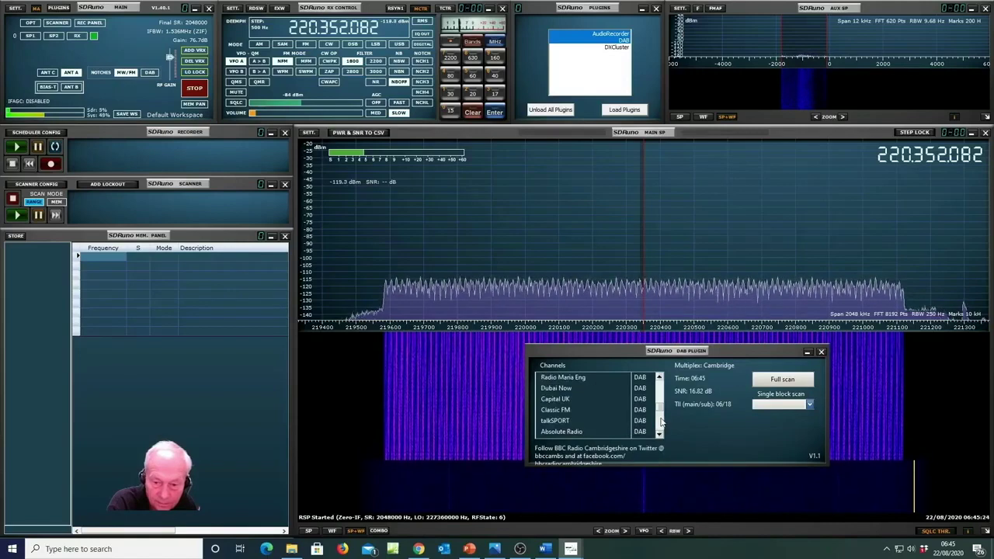
pyautogui.click(593, 420)
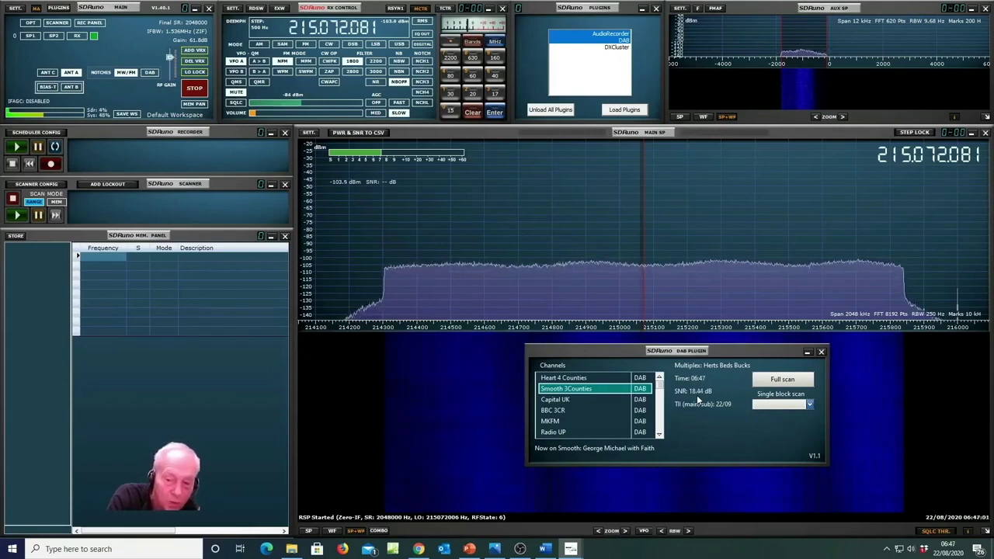
# - Tune the DAB plugin to Jazz FM Stereo on the SDL National multiplex
pyautogui.scroll(-3, 698, 411)
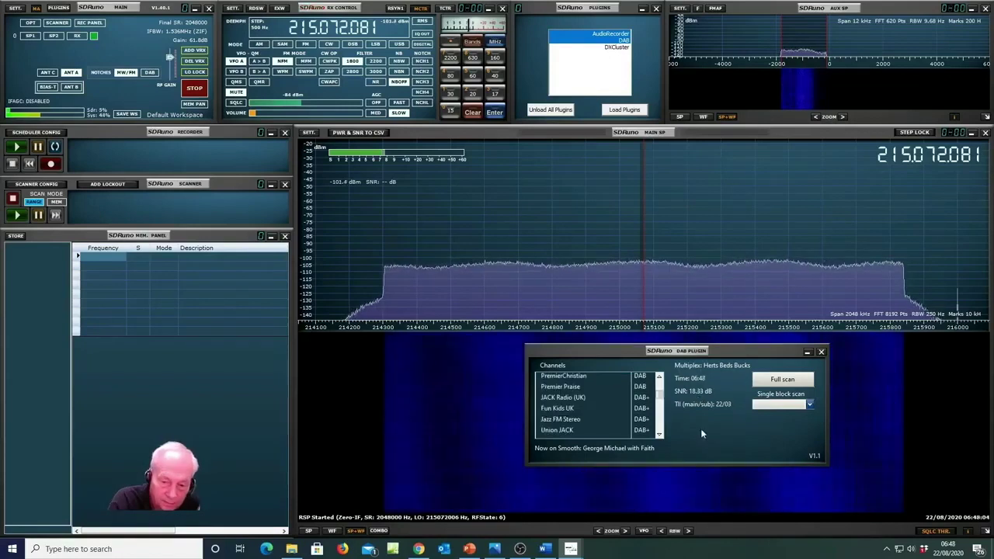
pyautogui.click(576, 420)
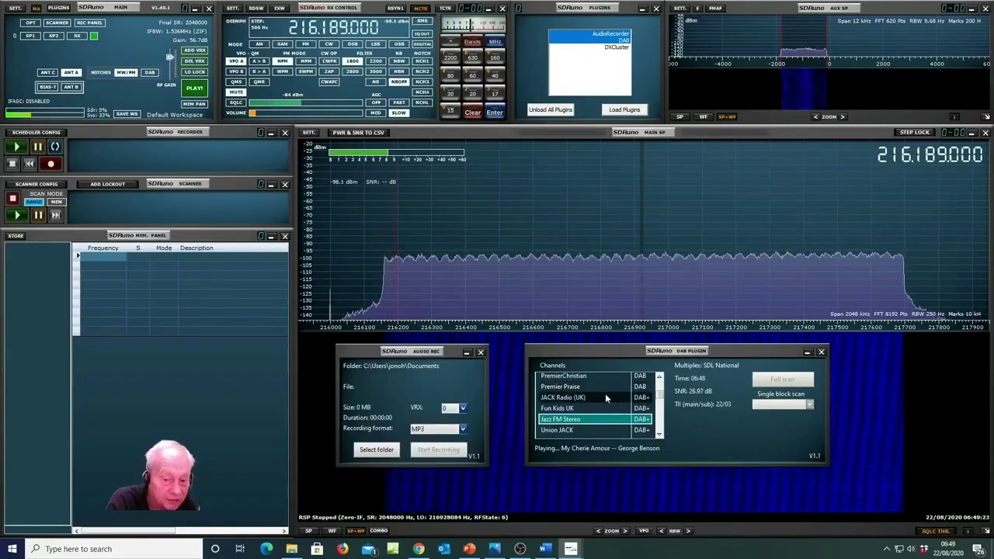
# - Open SDRuno's data directory in File Explorer from the SETT. menu
pyautogui.click(15, 8)
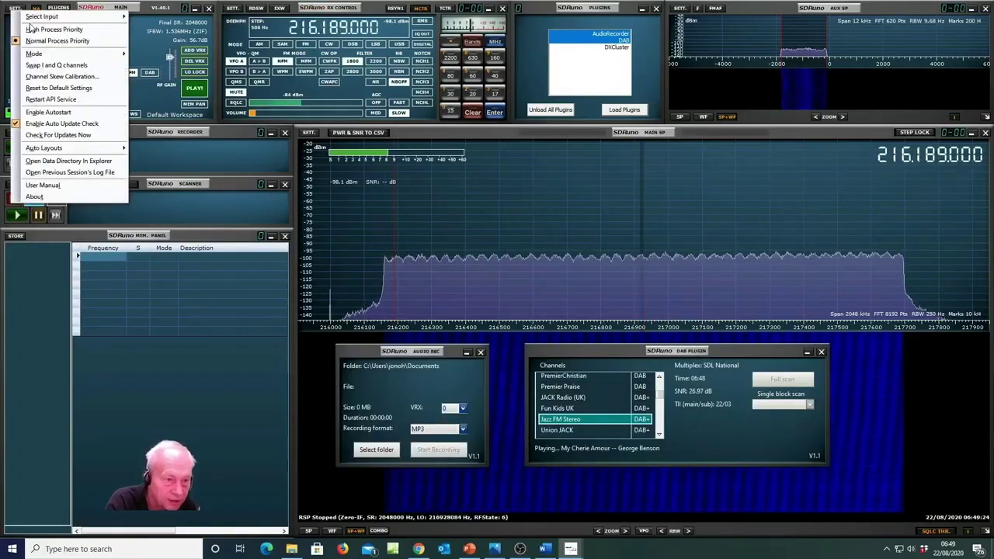
pyautogui.click(95, 161)
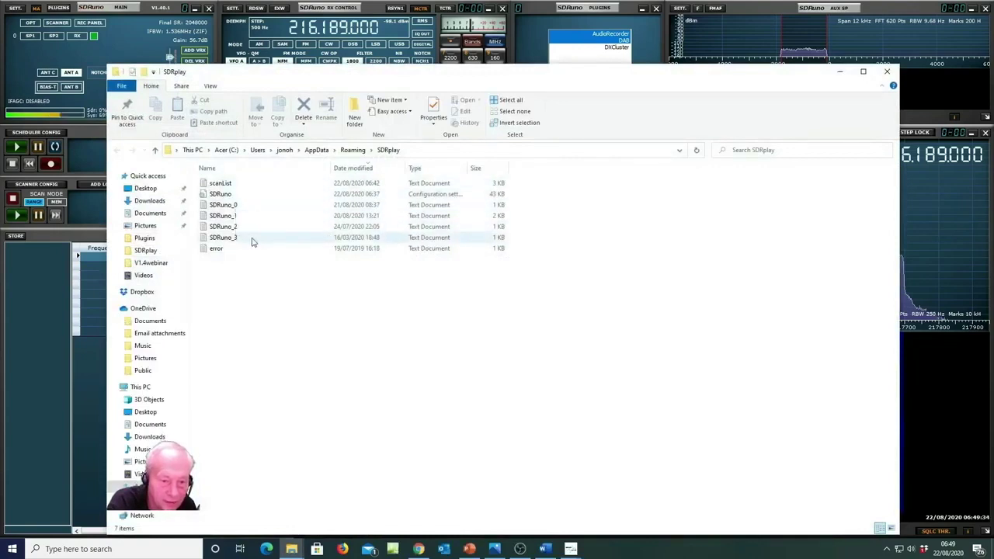
# - Open scanList in Notepad and scroll through the saved DAB channel entries
pyautogui.doubleClick(226, 188)
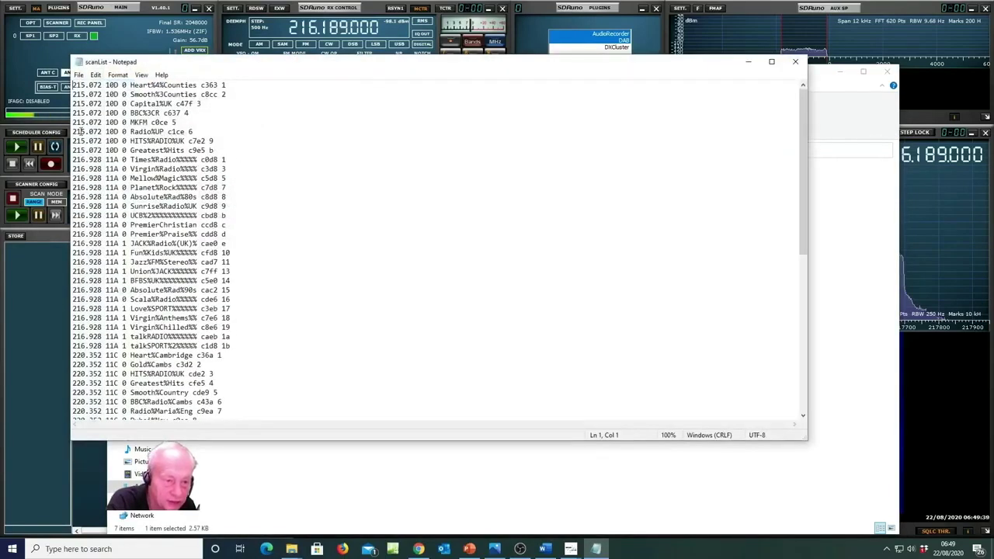
pyautogui.scroll(-6, 156, 187)
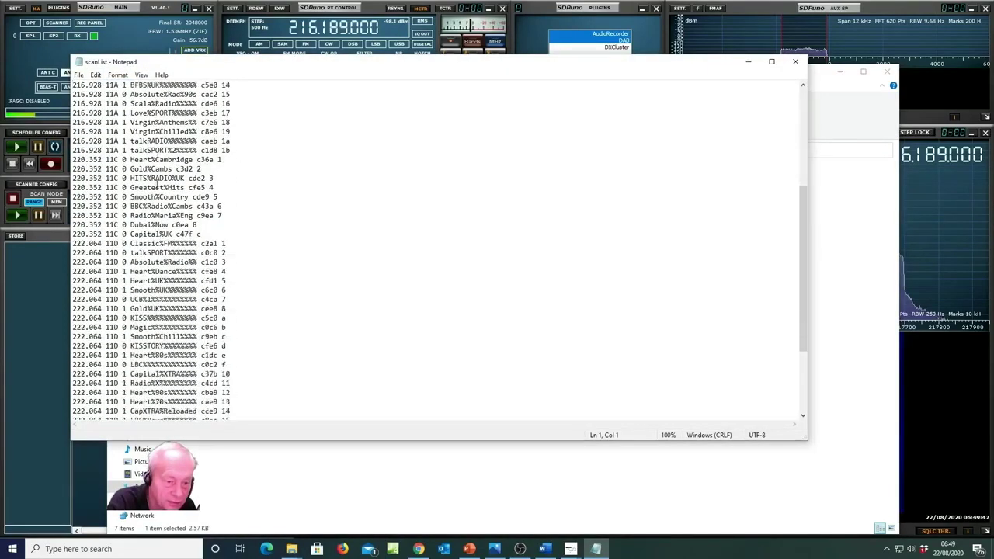
pyautogui.scroll(6, 160, 178)
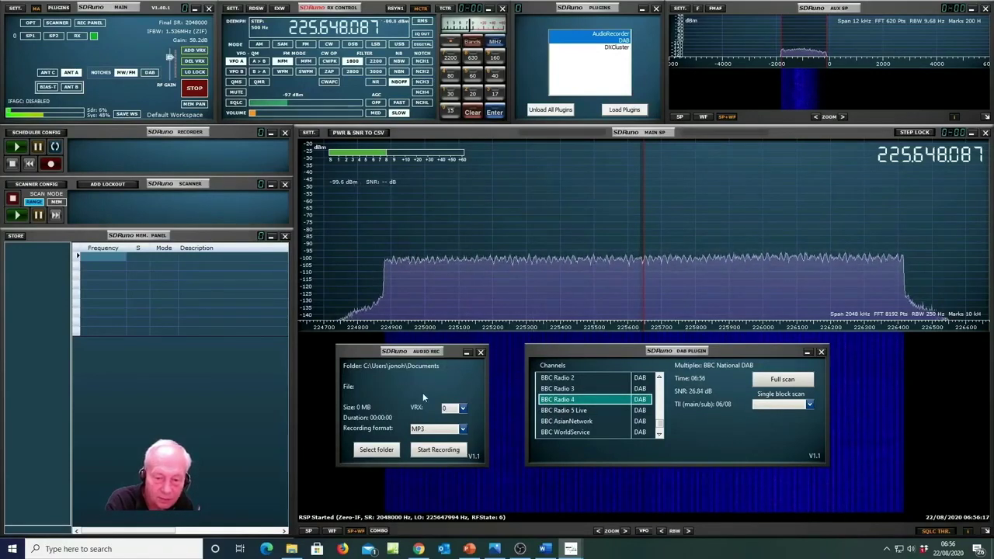
# - Start an MP3 recording of BBC Radio 4 in the Audio Rec panel
pyautogui.click(439, 451)
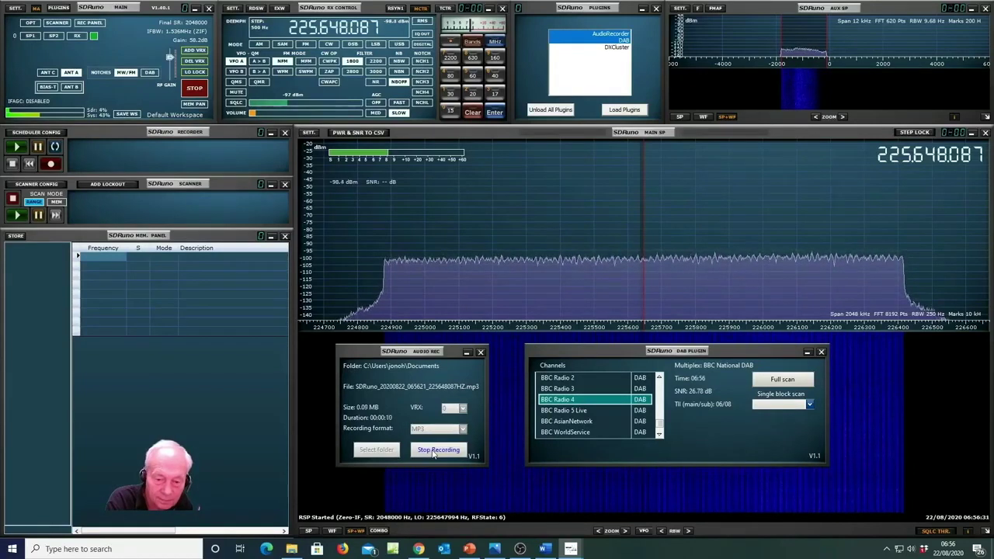
# - Stop the BBC Radio 4 recording to save the MP3, then bring up File Explorer
pyautogui.click(434, 450)
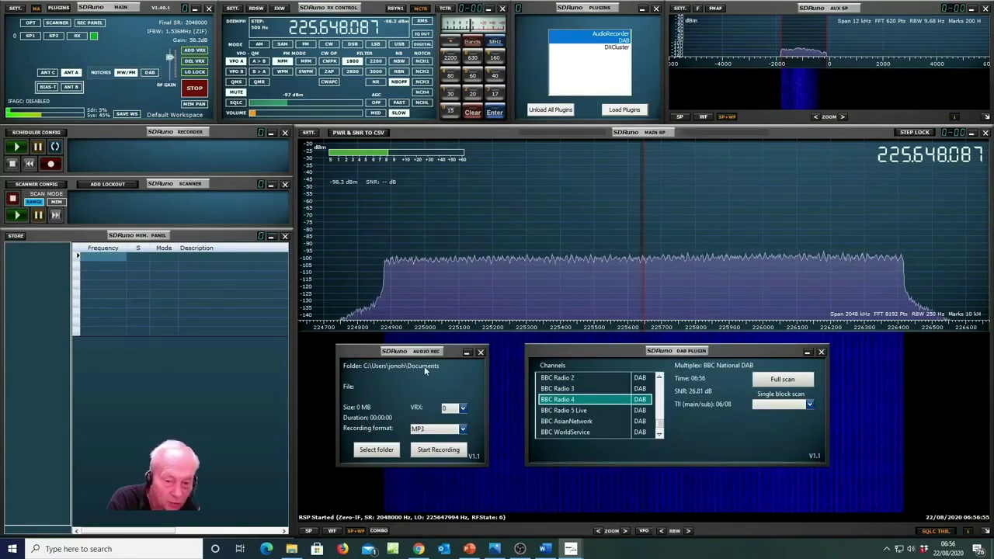
pyautogui.click(291, 549)
# - Play the newest recording SDRuno_20200822_065621_225648087HZ from the Documents folder
pyautogui.click(196, 176)
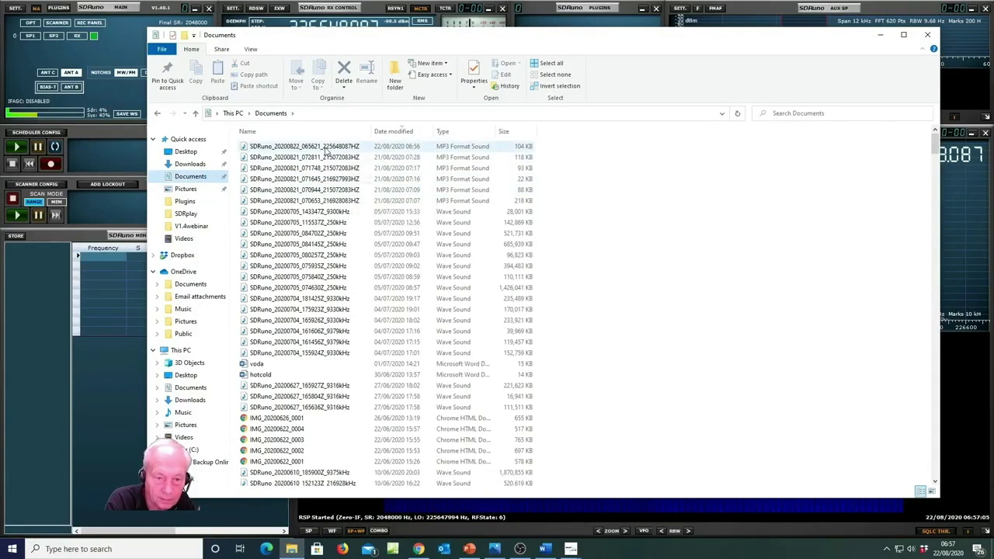
pyautogui.click(327, 149)
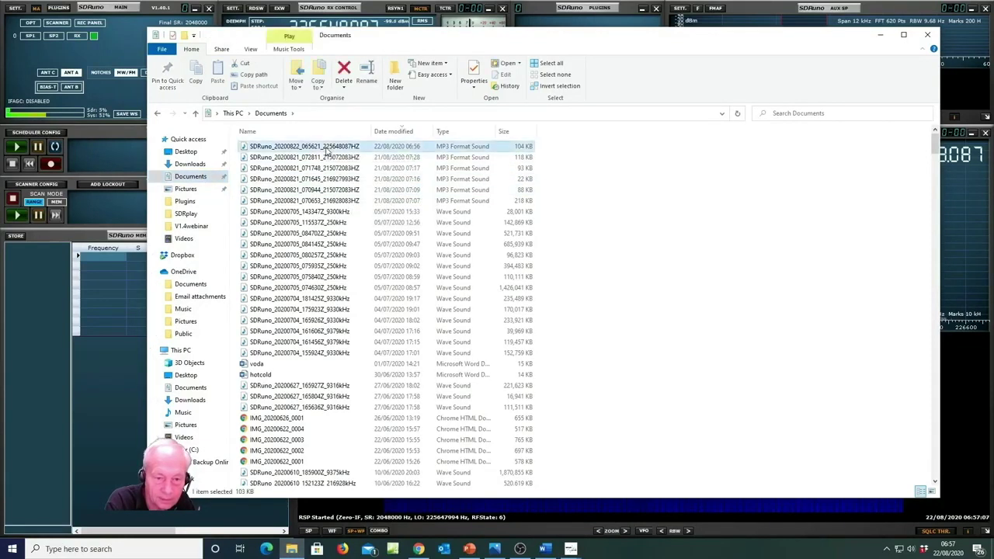
pyautogui.doubleClick(327, 149)
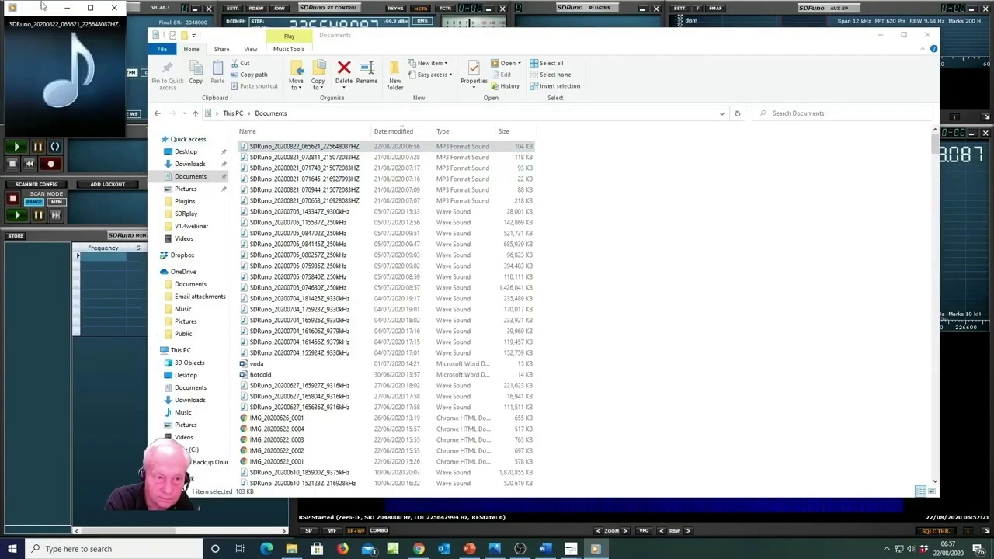
# - Move the Media Player window to the middle of the screen
pyautogui.moveTo(42, 6); pyautogui.dragTo(502, 136)
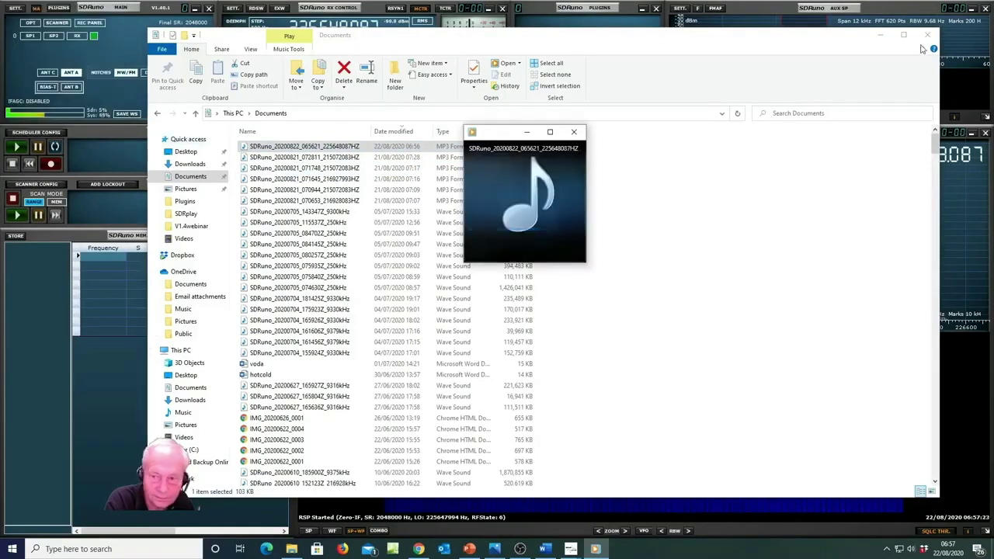